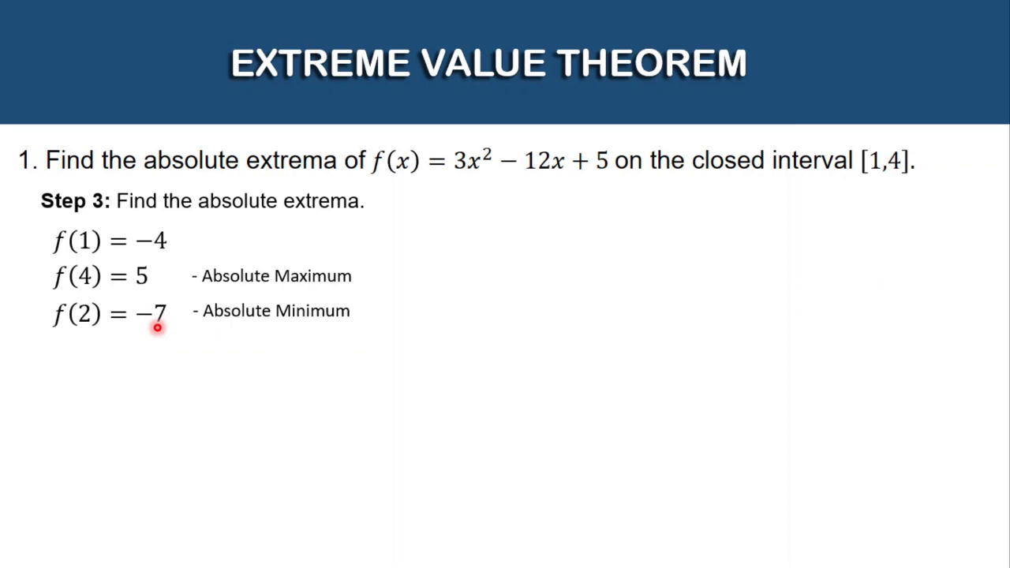
# Step: Switch to Chrome, go to desmos.com and open a blank Graphing Calculator
pyautogui.press('Tab')
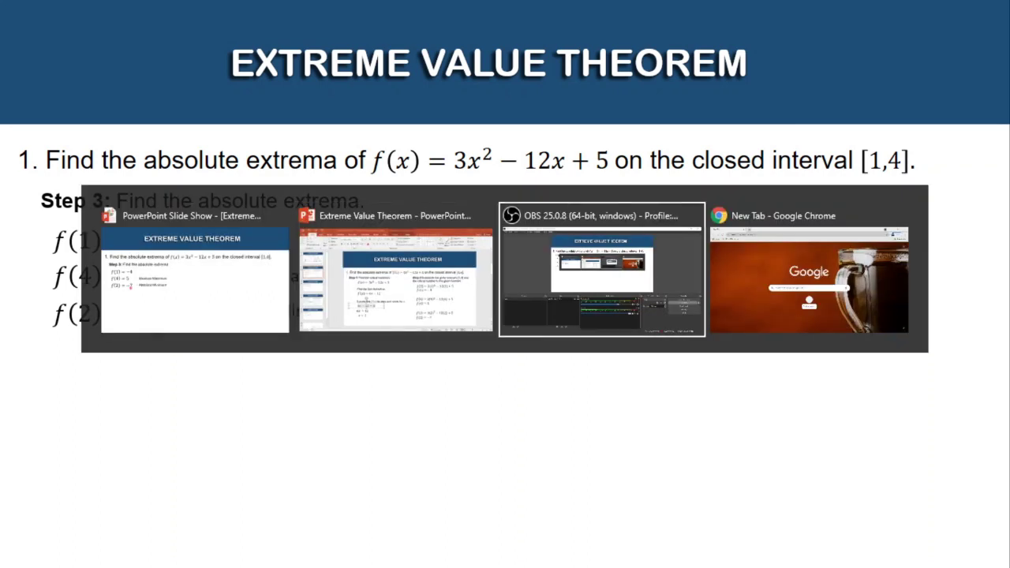
pyautogui.press('Tab')
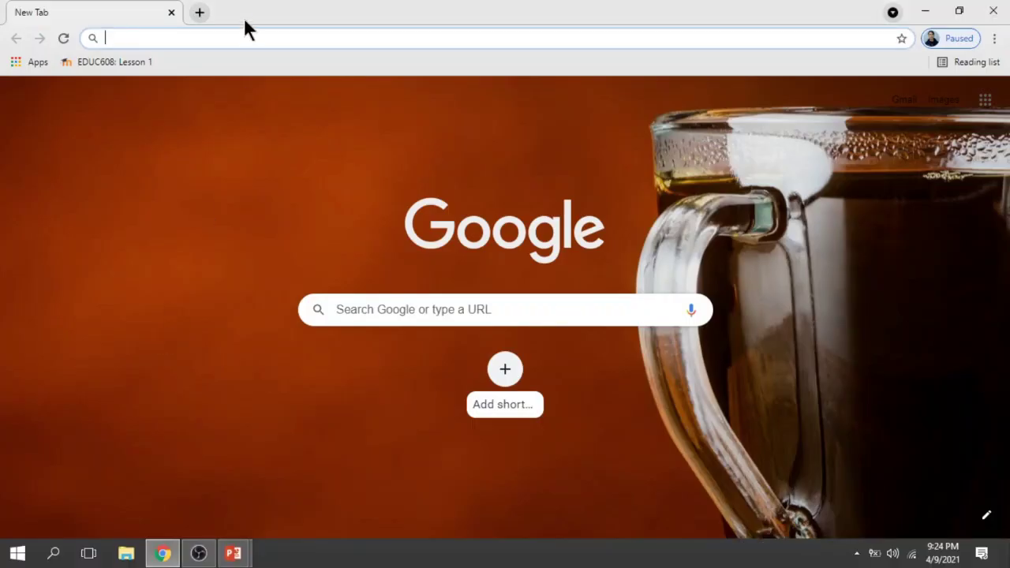
pyautogui.write('desmos')
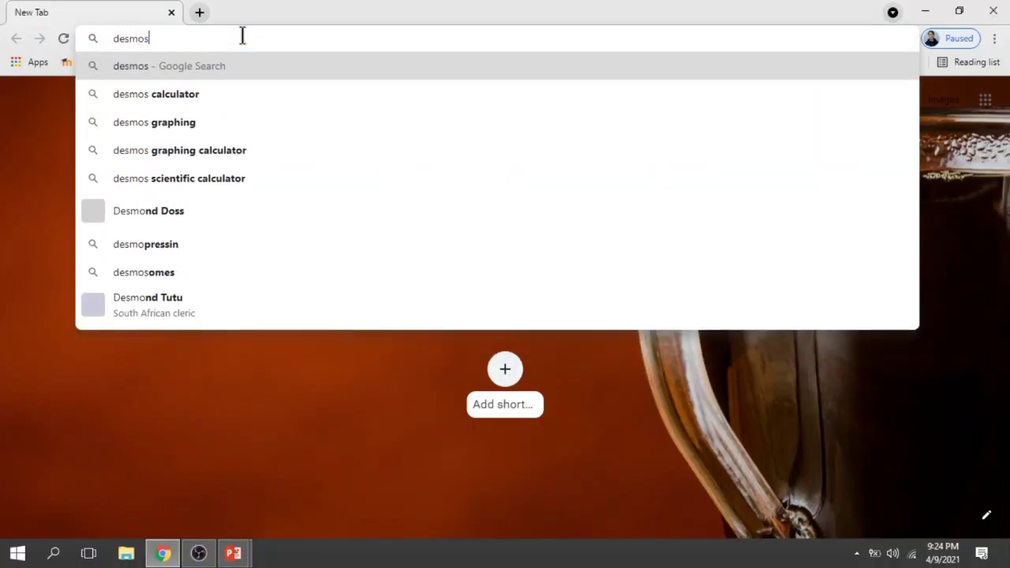
pyautogui.write('.co')
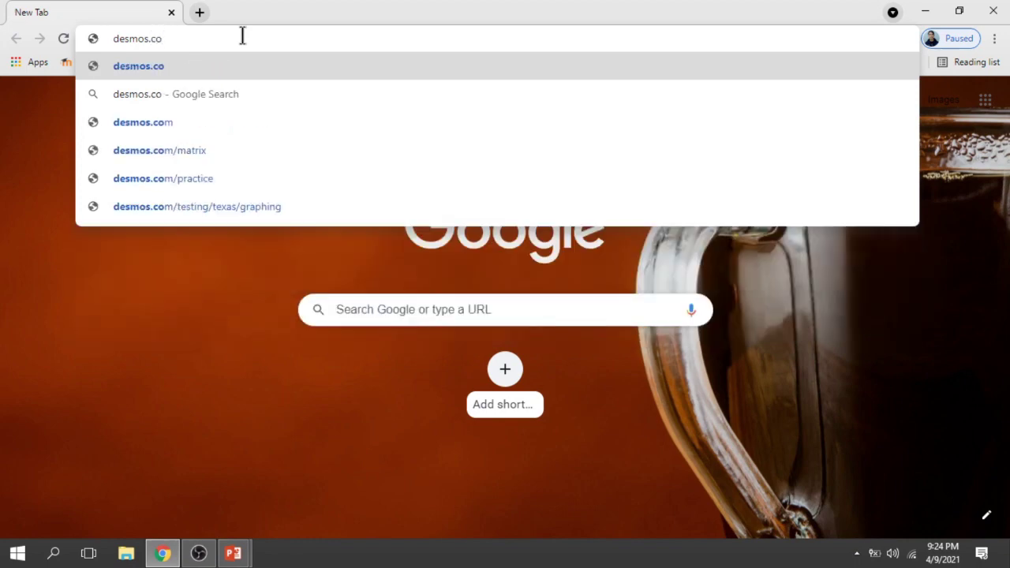
pyautogui.write('m')
pyautogui.press('Return')
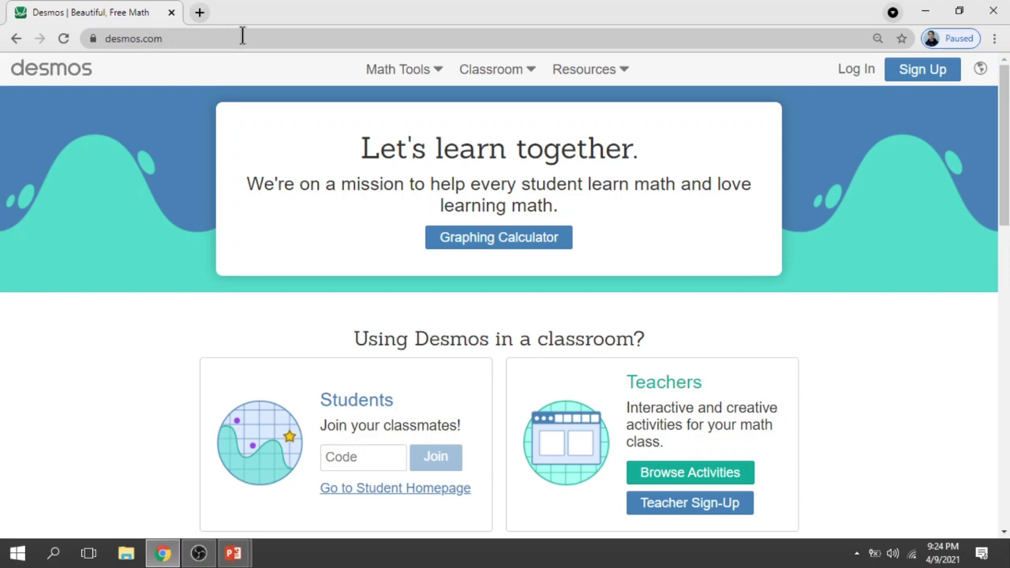
pyautogui.click(487, 239)
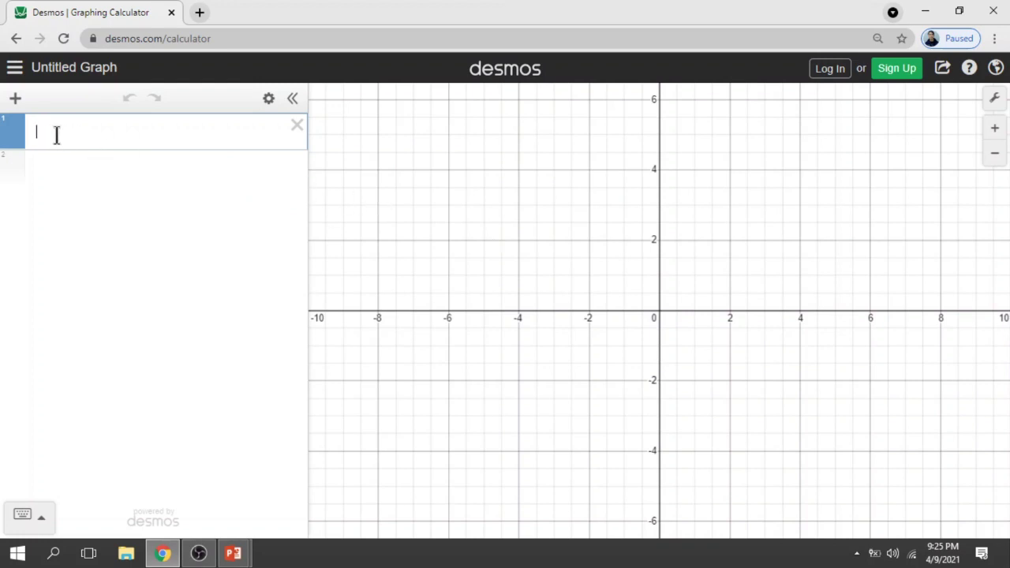
# Step: Enter f(x)=3x^2-12x+5 and zoom out so the vertex near (2,−7) is visible
pyautogui.write('f(x)')
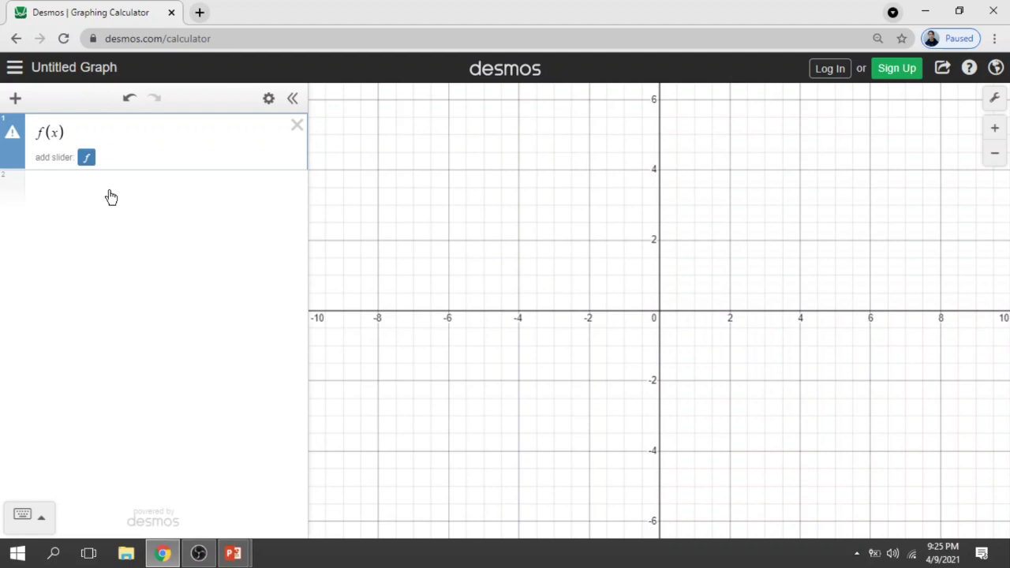
pyautogui.write('=3x')
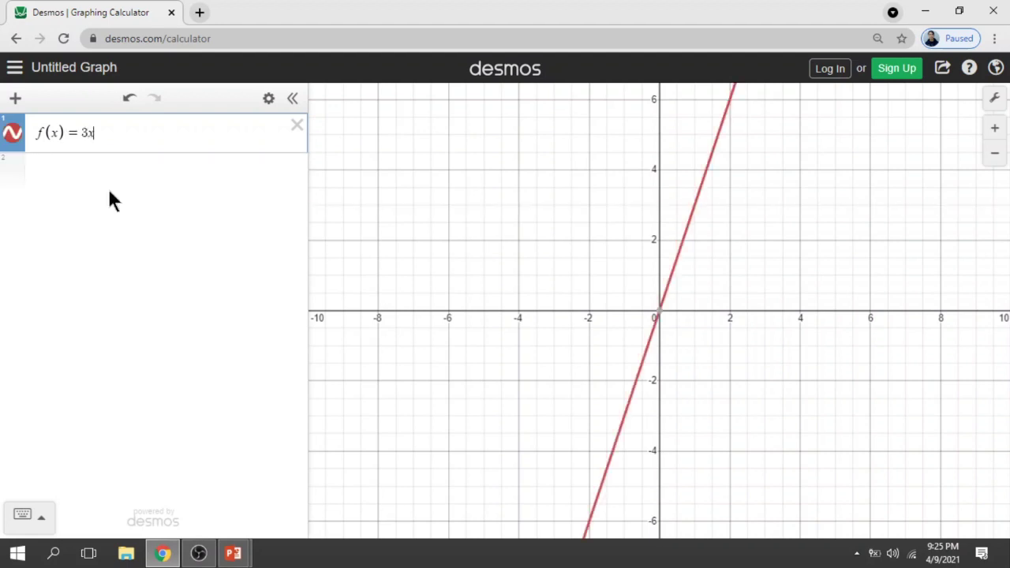
pyautogui.write('^2')
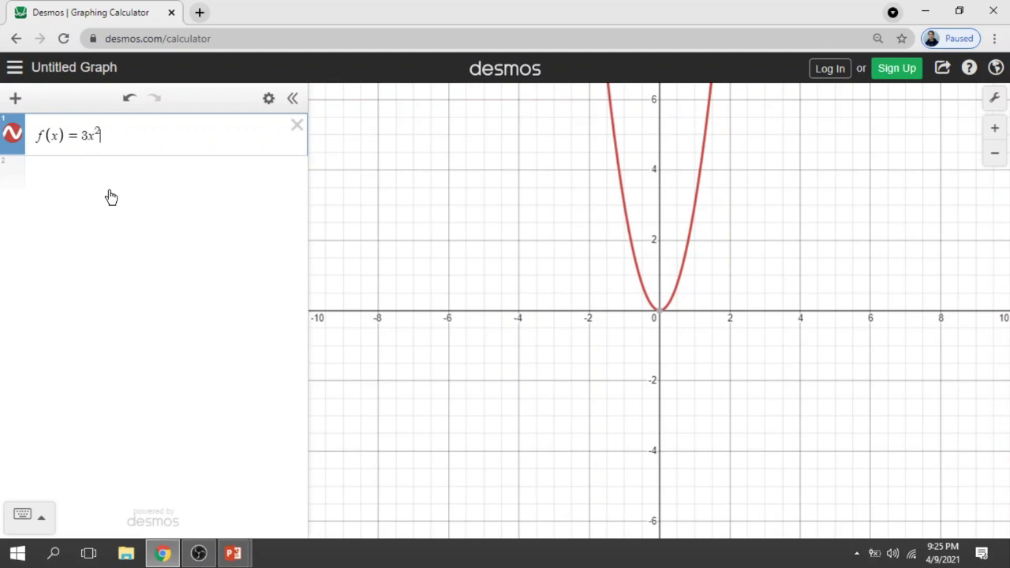
pyautogui.write('-12x')
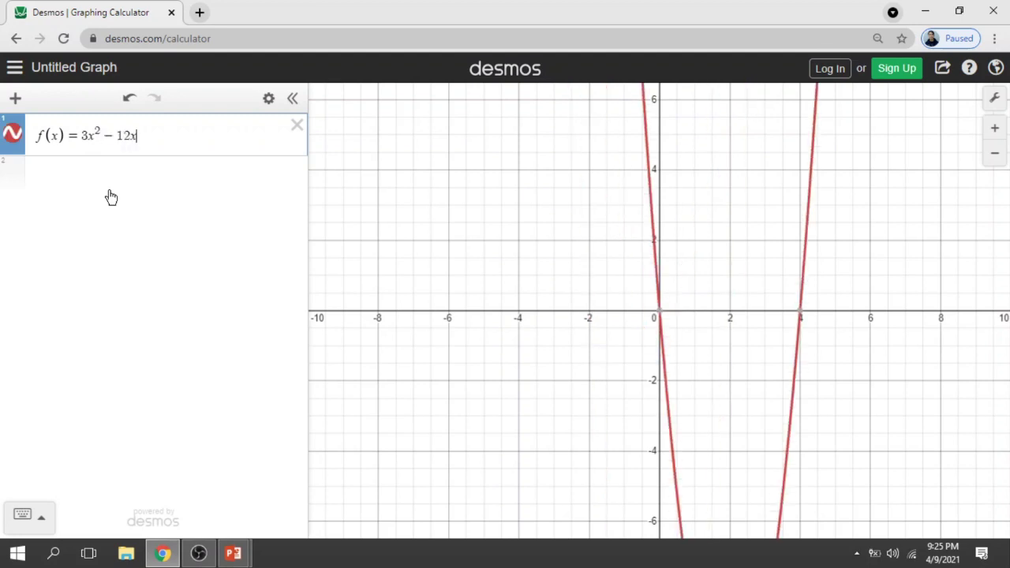
pyautogui.write('+5')
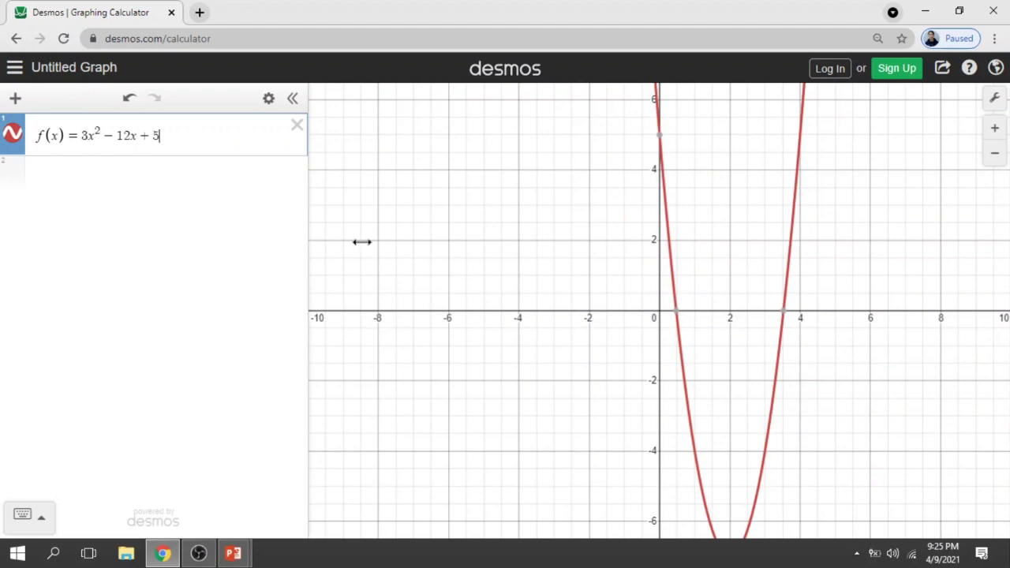
pyautogui.scroll(-2, 509, 280)
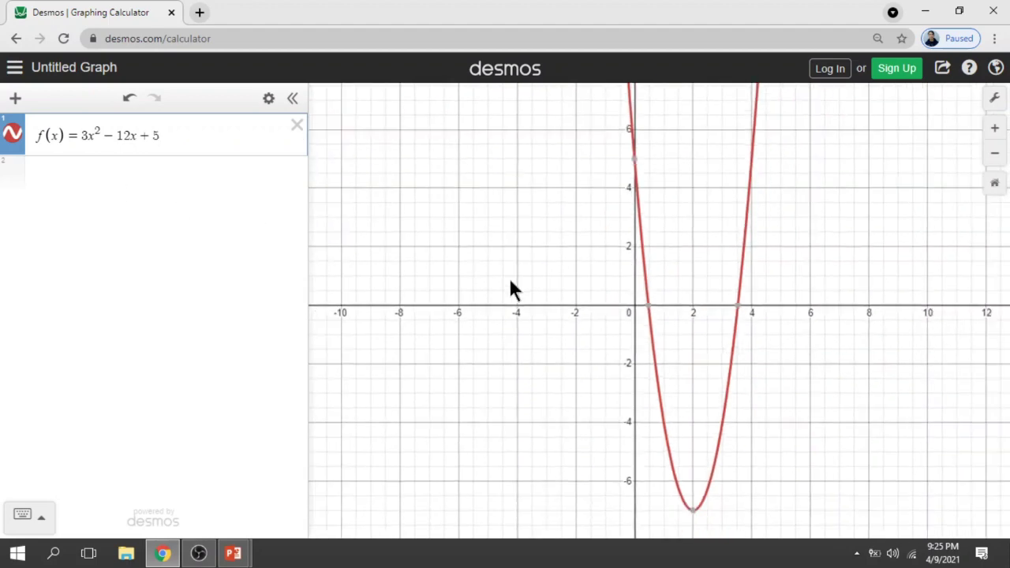
pyautogui.moveTo(729, 308); pyautogui.dragTo(680, 340)
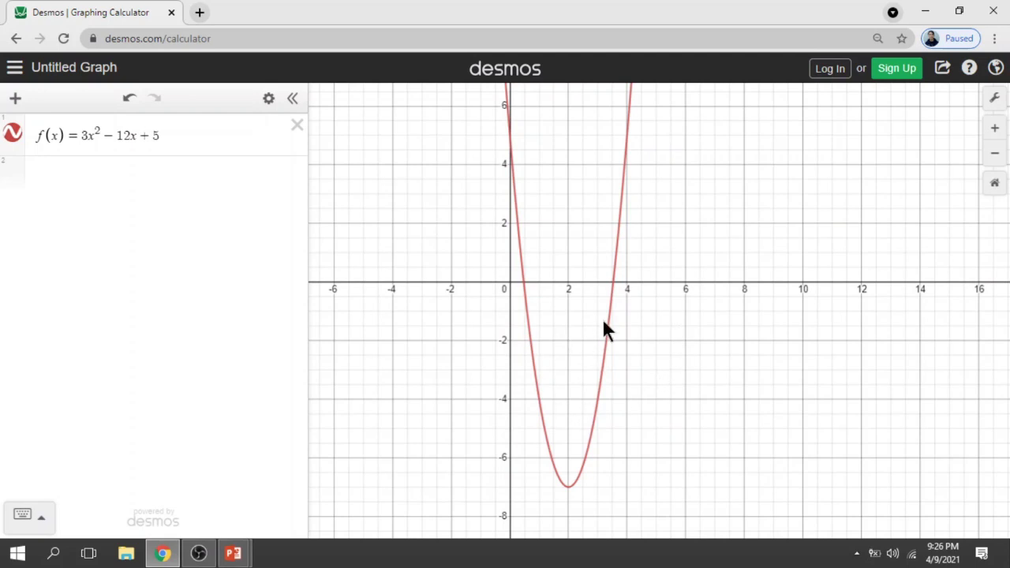
# Step: Append the restriction {1 ≤ x ≤ 4} to f(x) using the on-screen keypad's ≤ key
pyautogui.click(190, 135)
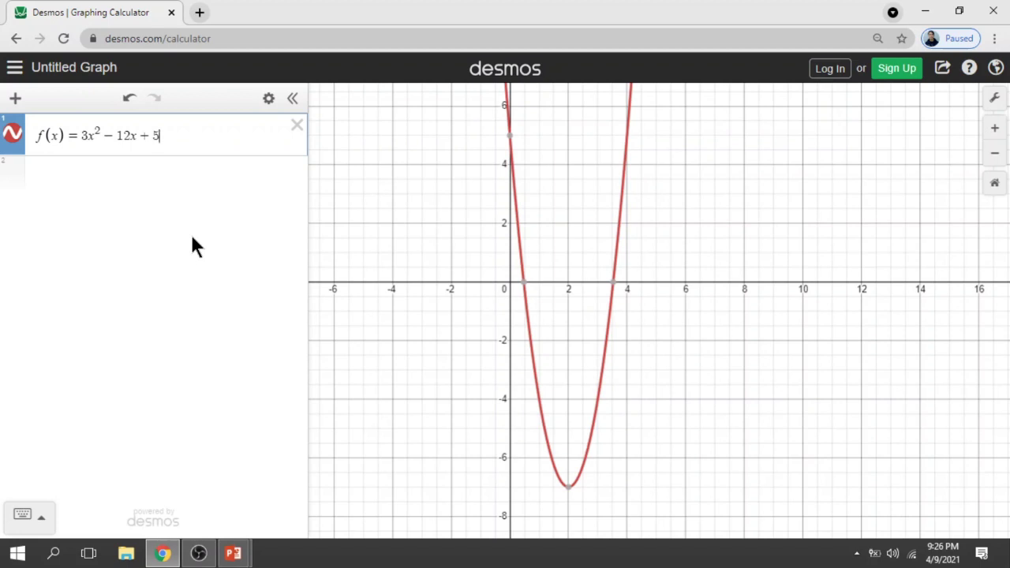
pyautogui.write('{')
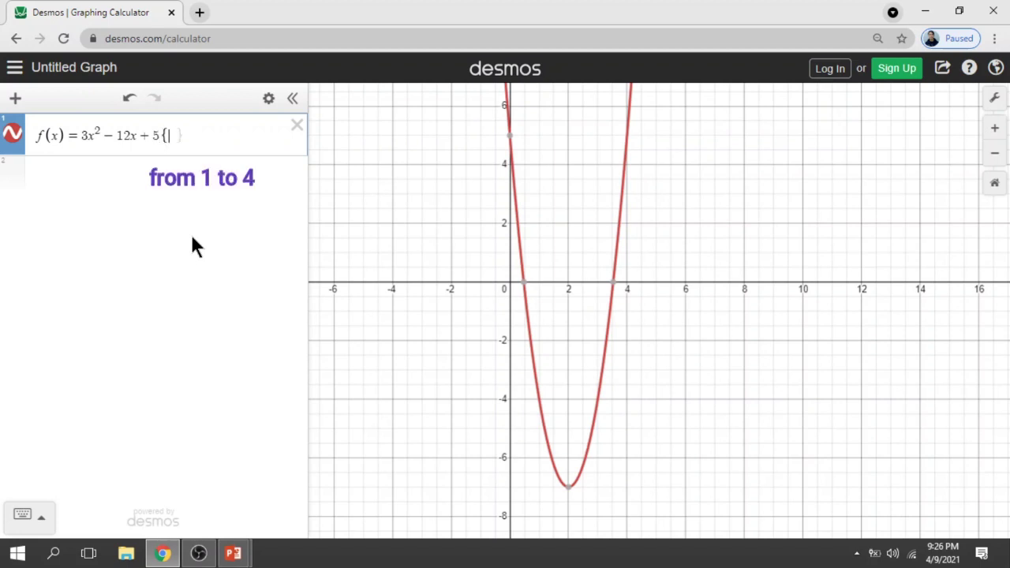
pyautogui.write('1')
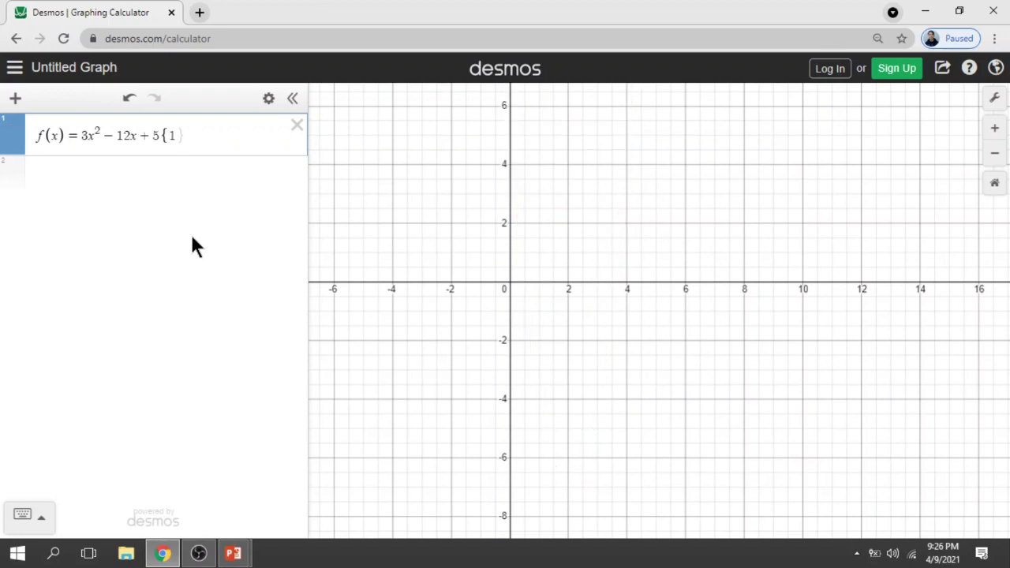
pyautogui.click(44, 513)
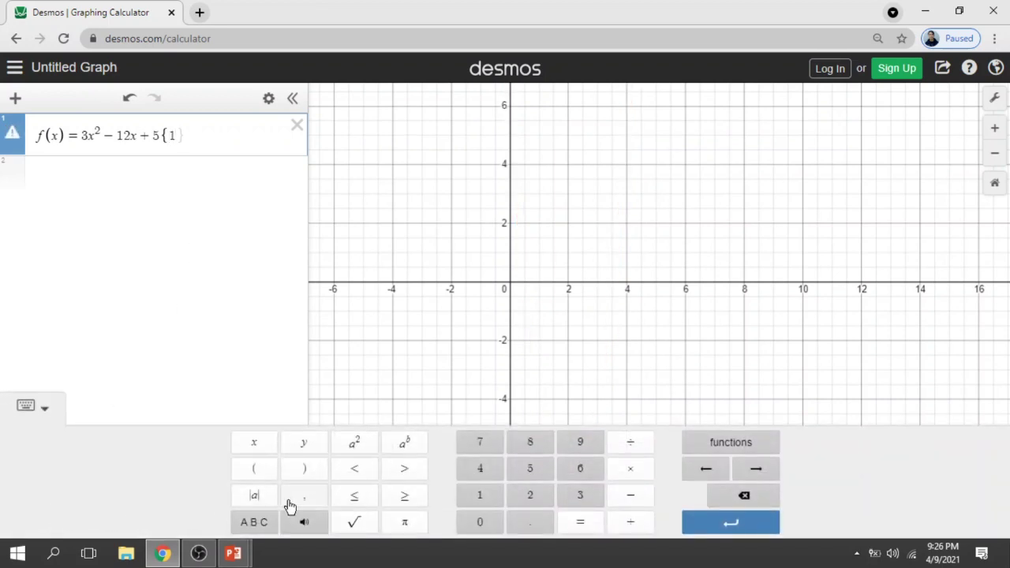
pyautogui.click(353, 502)
pyautogui.write('x')
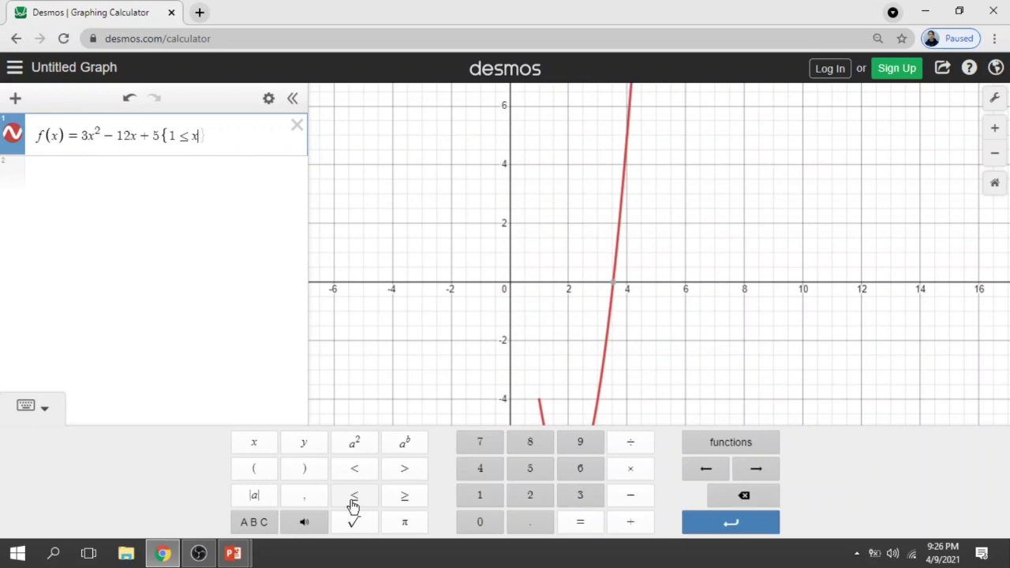
pyautogui.click(353, 503)
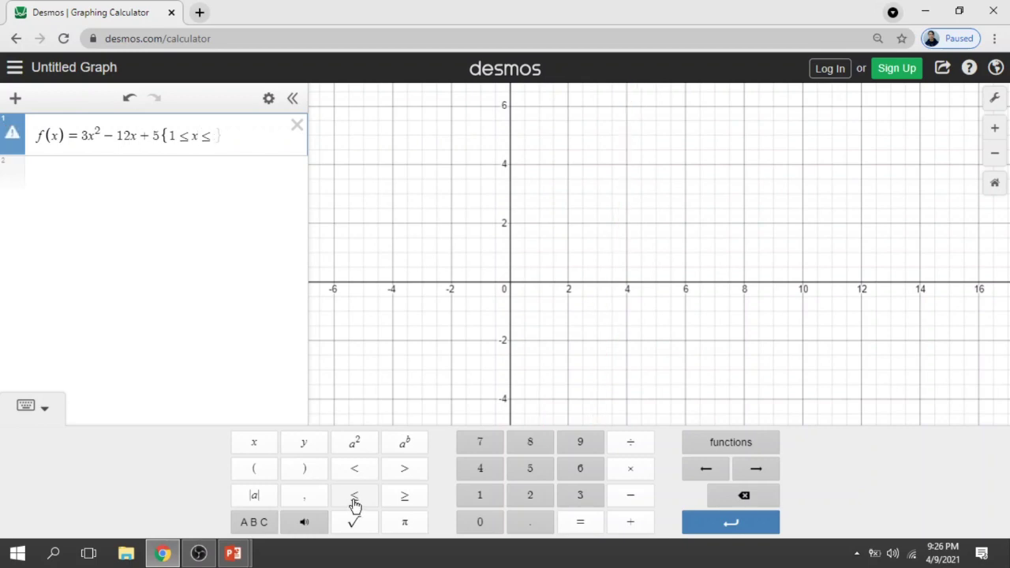
pyautogui.write('4')
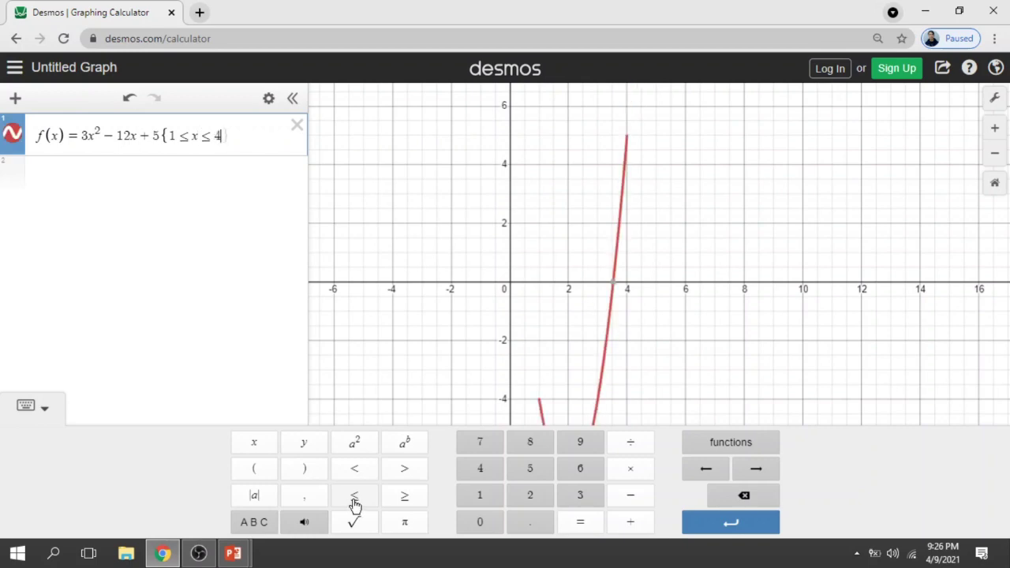
pyautogui.press('Right')
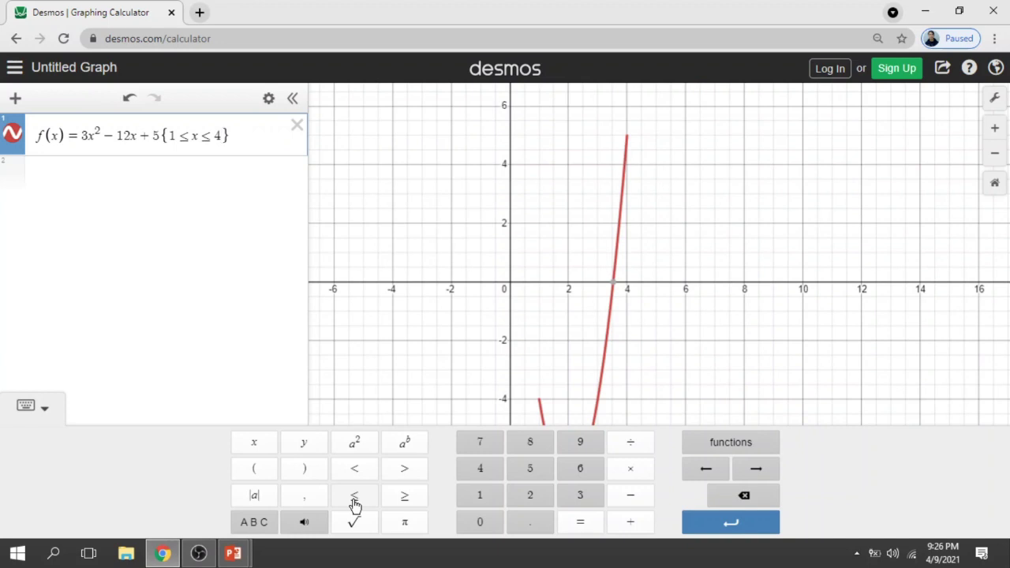
pyautogui.click(43, 408)
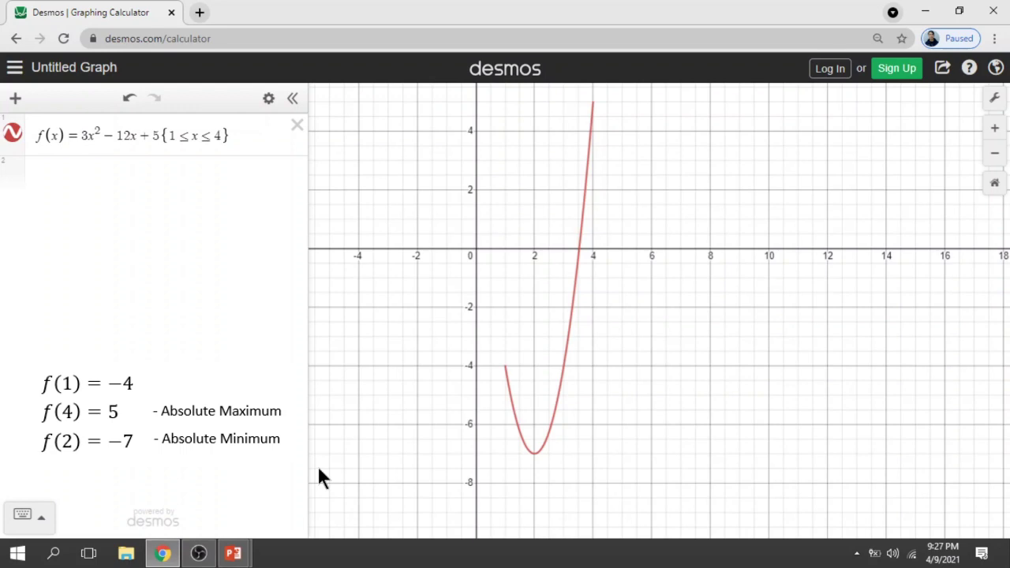
# Step: Start a new expression in the second row
pyautogui.click(74, 173)
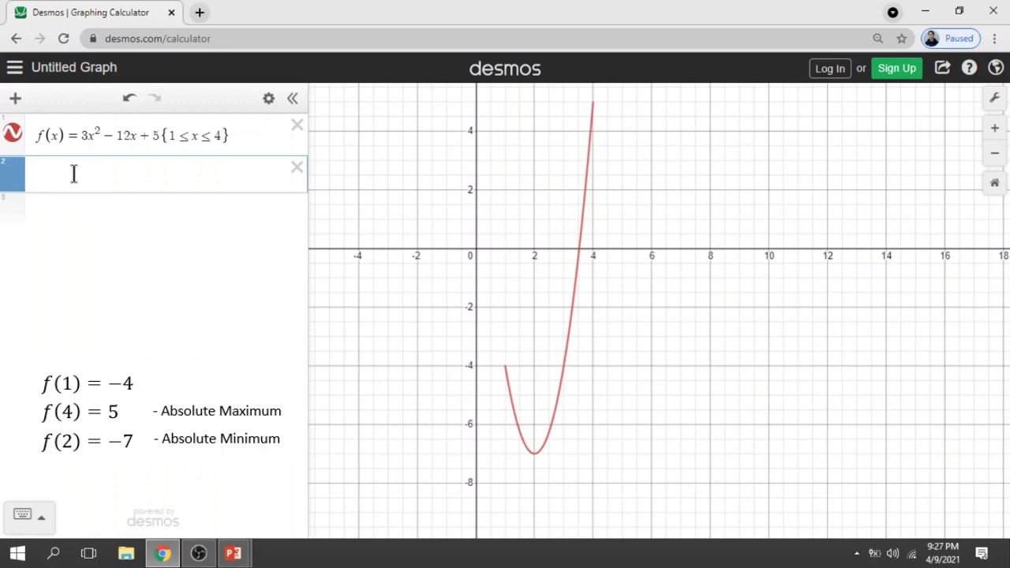
# Step: Plot the endpoint points (1,−4) and (4,5) and check their coordinates on the graph
pyautogui.write('(')
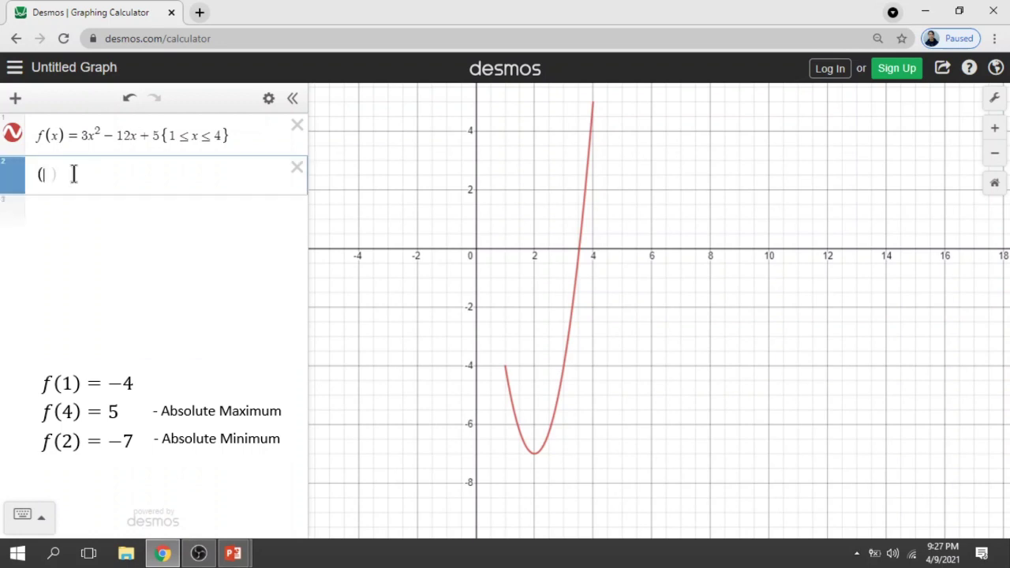
pyautogui.write('1,')
pyautogui.write('-4')
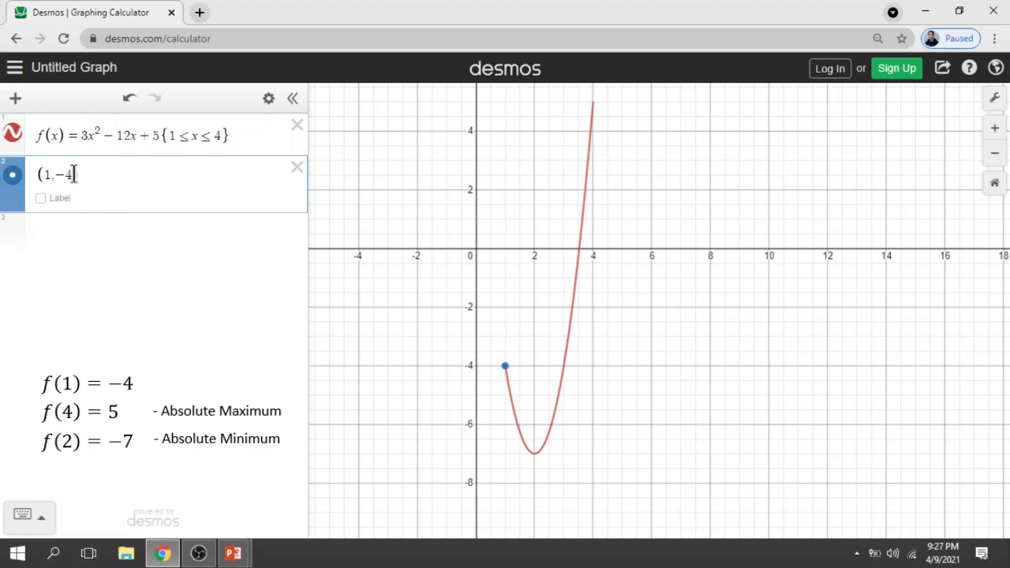
pyautogui.write(')')
pyautogui.click(504, 367)
pyautogui.moveTo(517, 363); pyautogui.dragTo(513, 398)
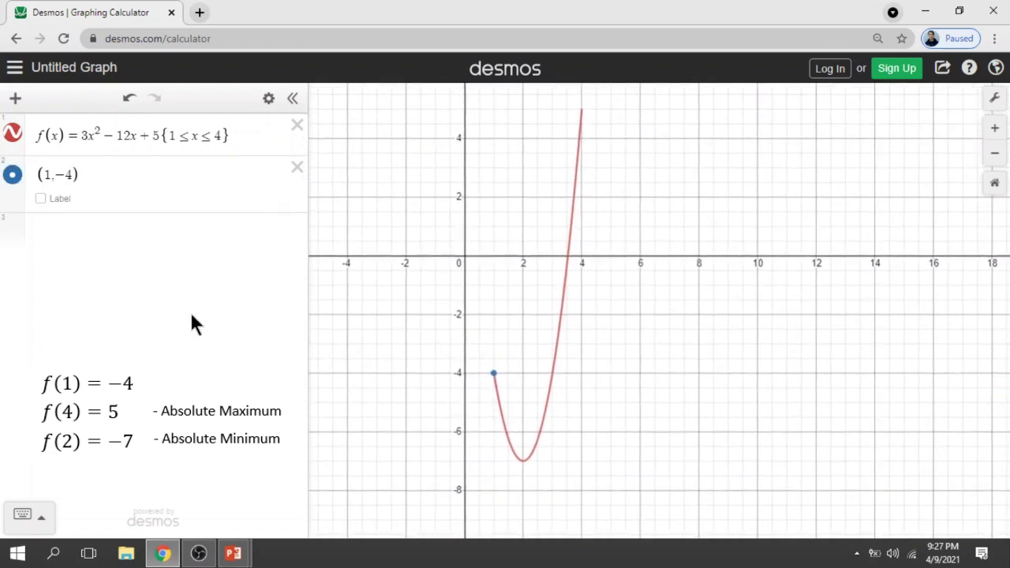
pyautogui.click(66, 231)
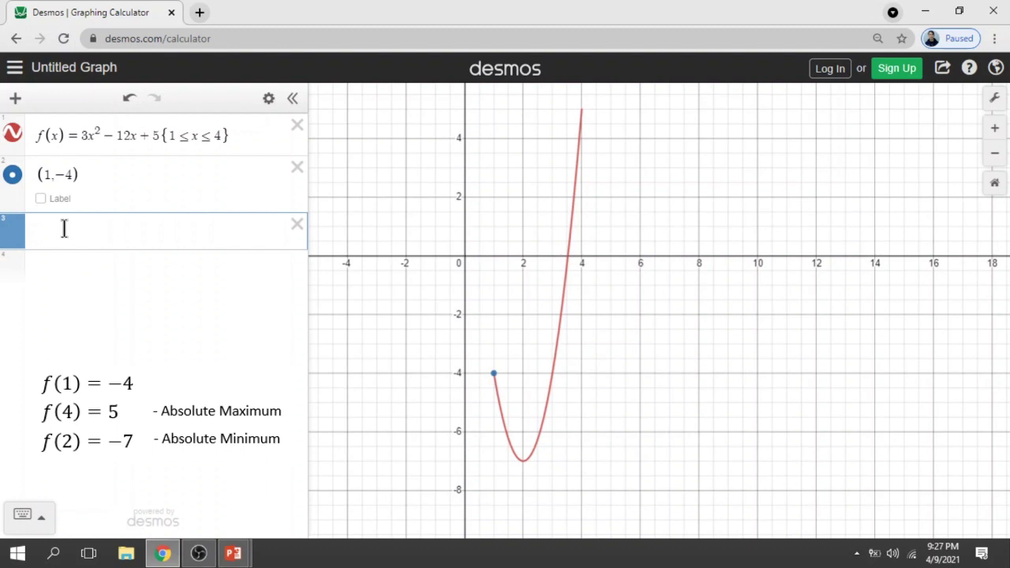
pyautogui.write('(')
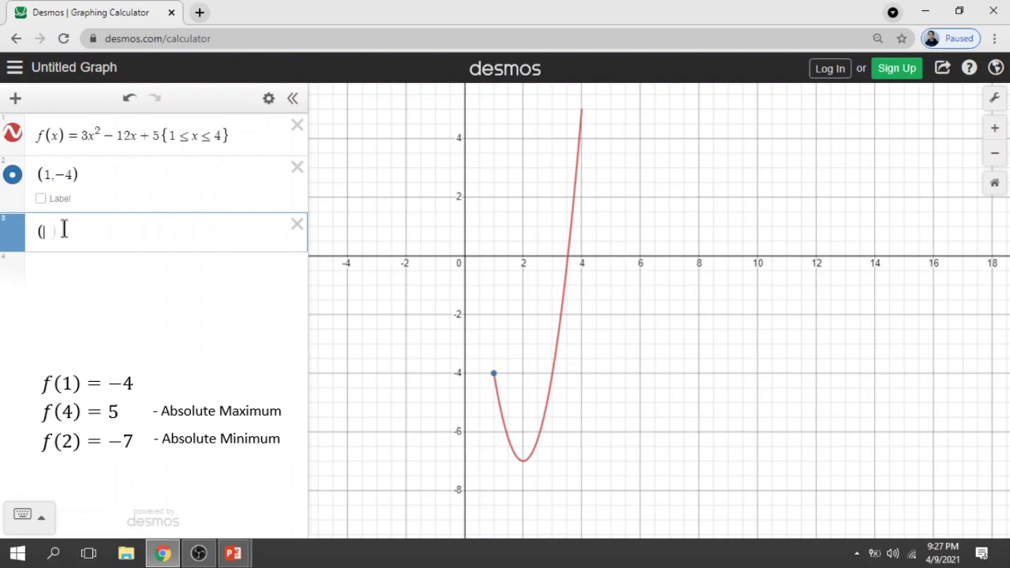
pyautogui.write('5')
pyautogui.press('BackSpace')
pyautogui.write('4,5')
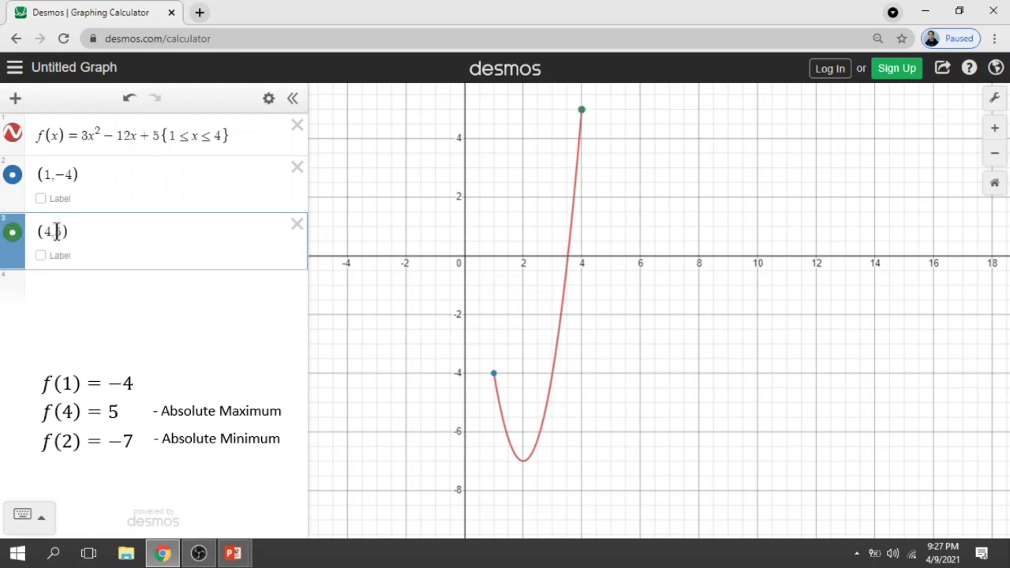
pyautogui.click(380, 353)
pyautogui.click(582, 111)
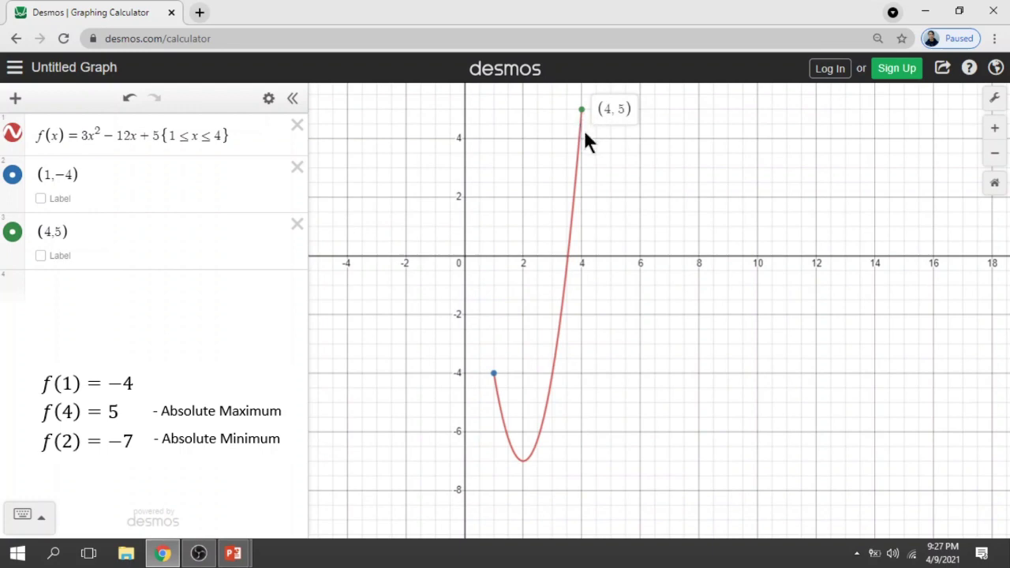
# Step: Plot the minimum point (2,−7) and check it sits at the curve's low point
pyautogui.click(130, 290)
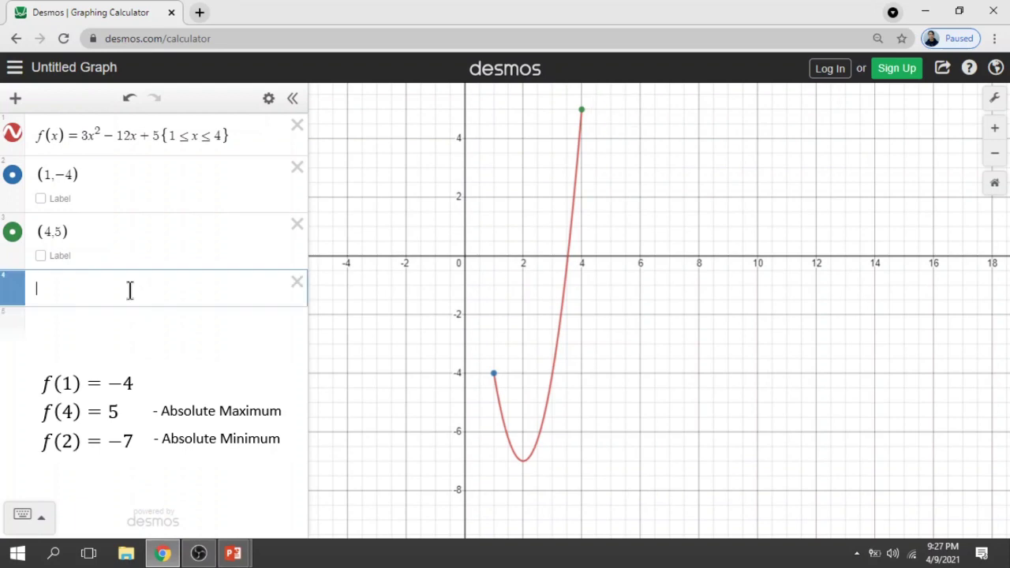
pyautogui.write('(2,-7')
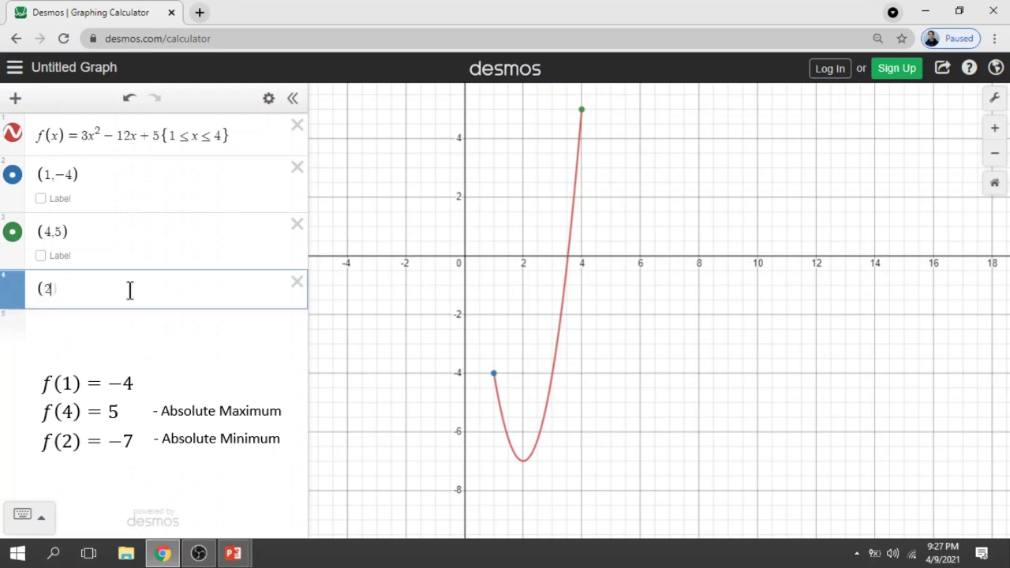
pyautogui.write(')')
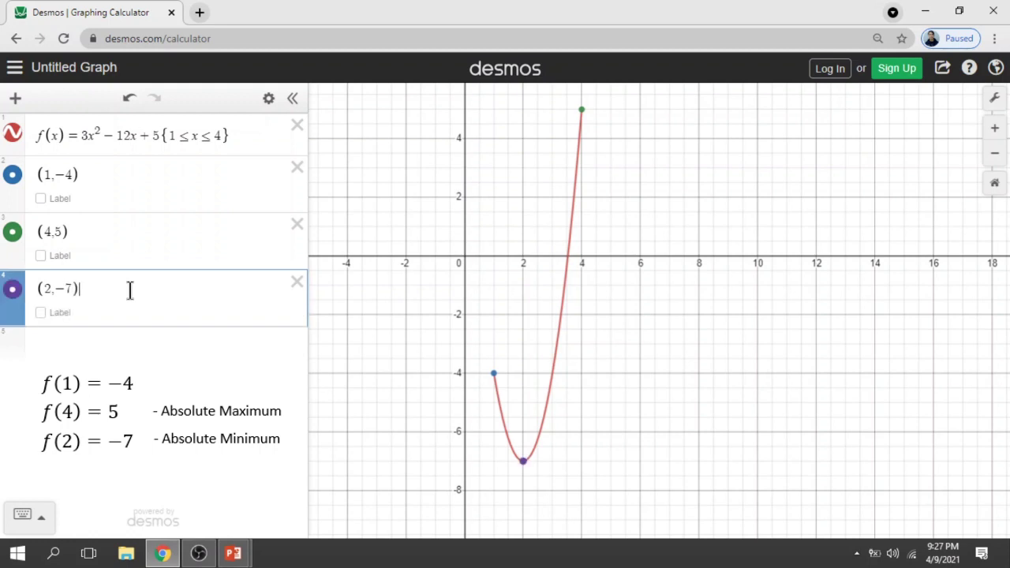
pyautogui.click(506, 457)
pyautogui.moveTo(499, 475); pyautogui.dragTo(514, 501)
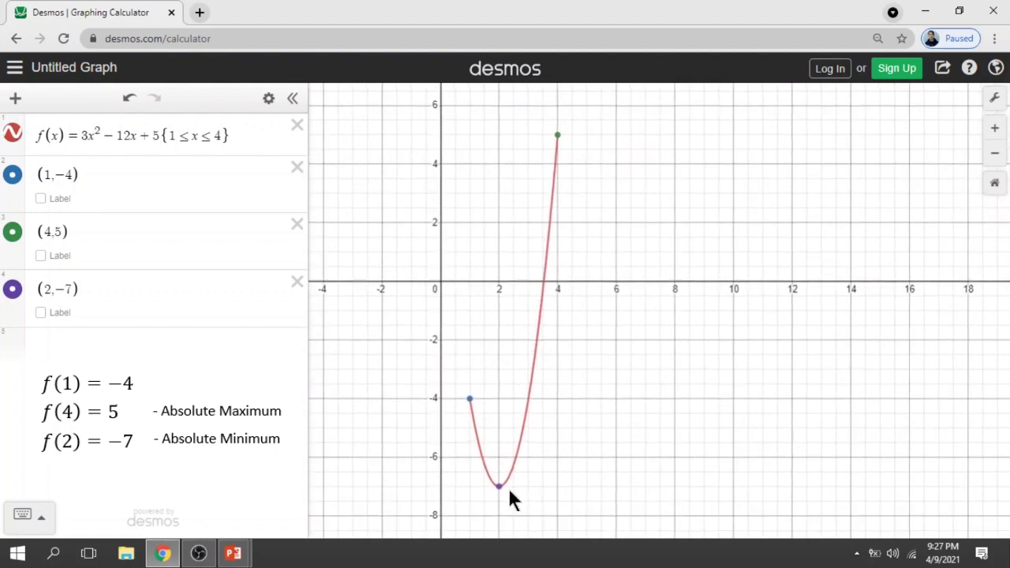
pyautogui.moveTo(568, 471); pyautogui.dragTo(567, 469)
# Step: Turn on coordinate labels for points (1,−4), (4,5) and (2,−7)
pyautogui.click(268, 98)
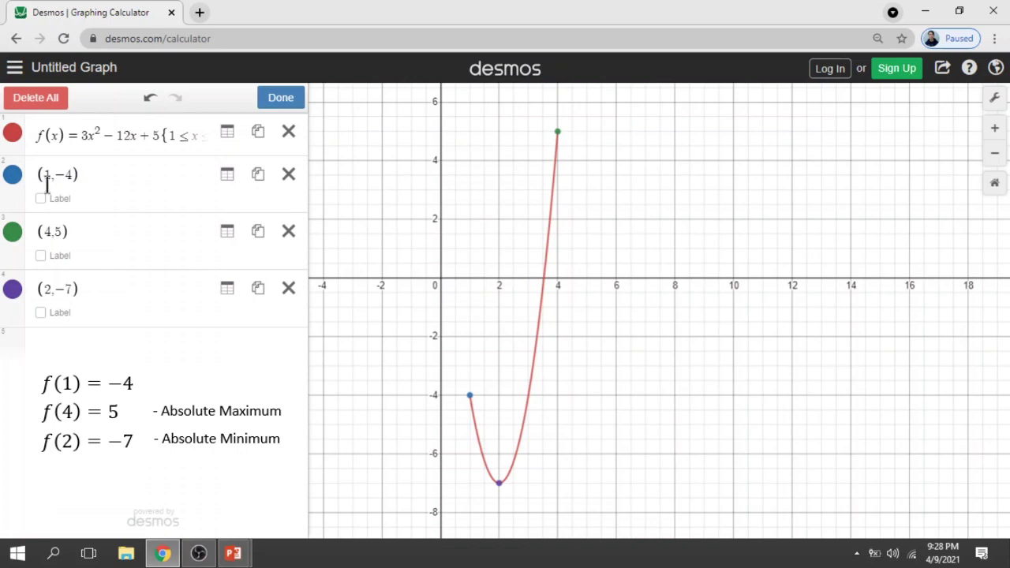
pyautogui.click(11, 175)
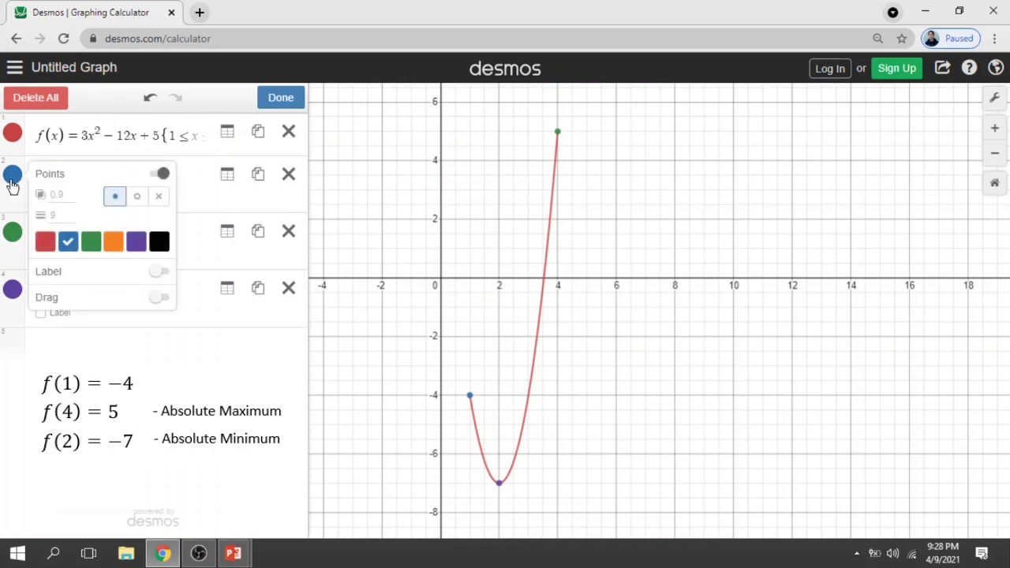
pyautogui.click(268, 101)
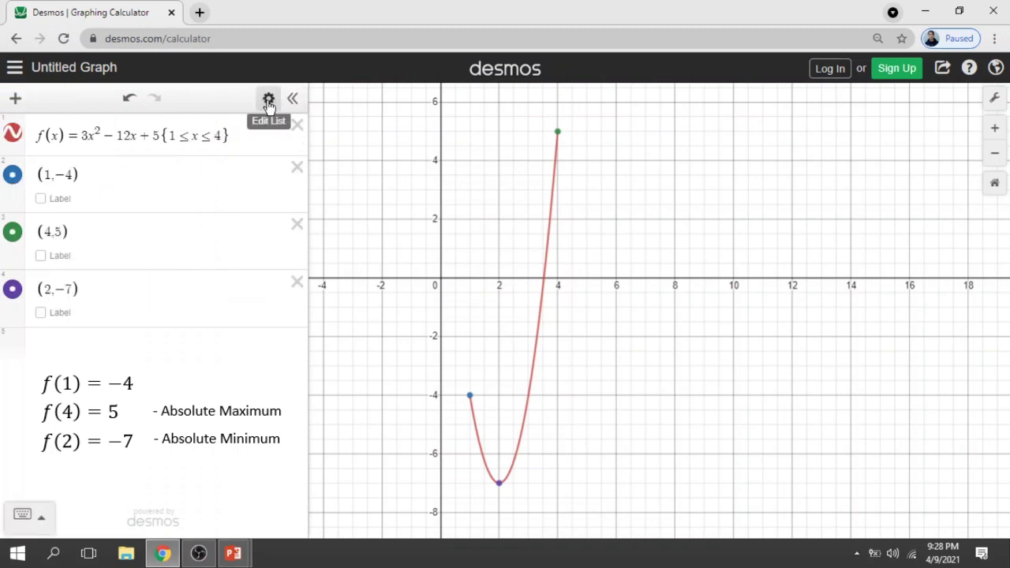
pyautogui.click(268, 101)
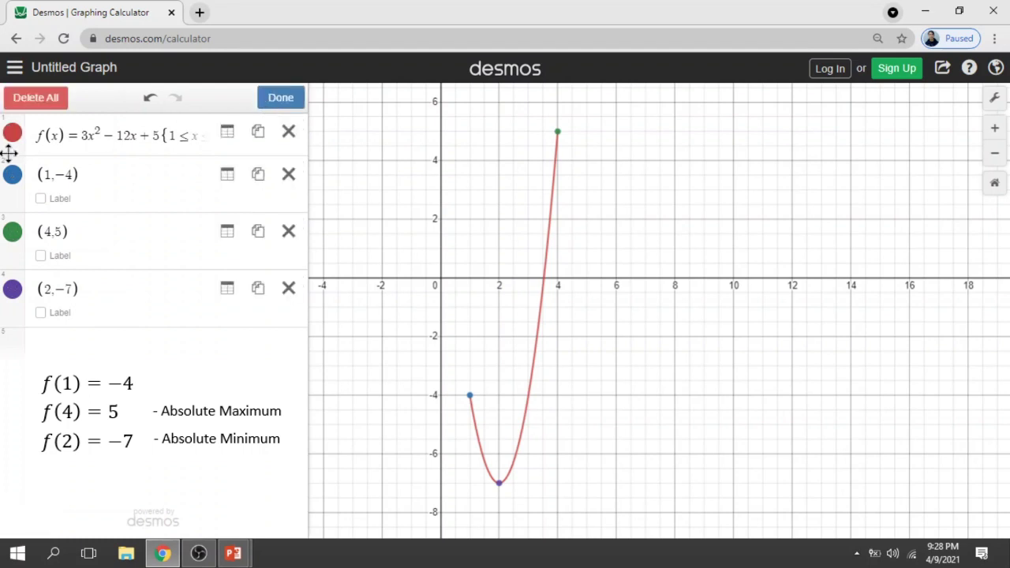
pyautogui.click(13, 175)
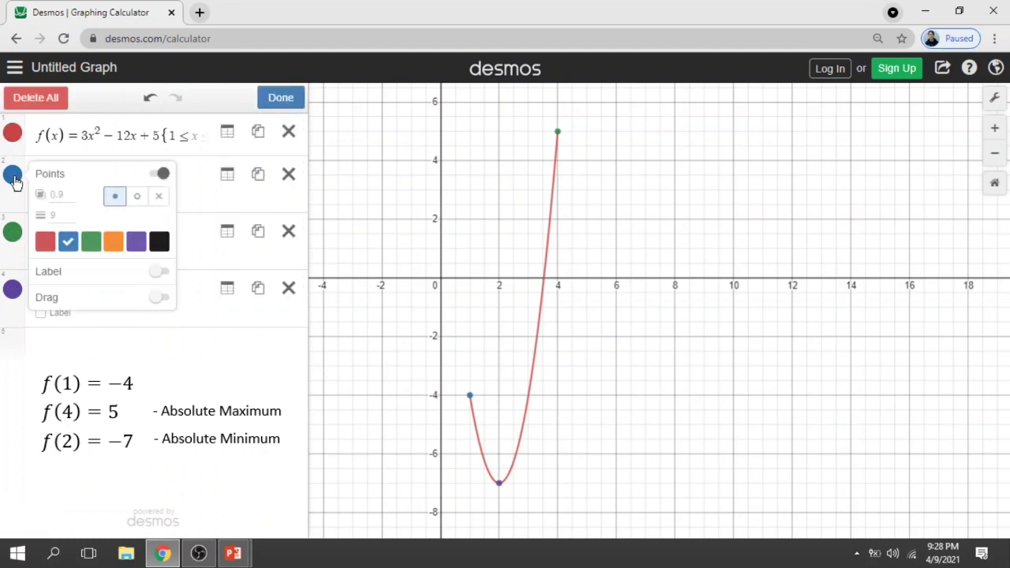
pyautogui.click(161, 273)
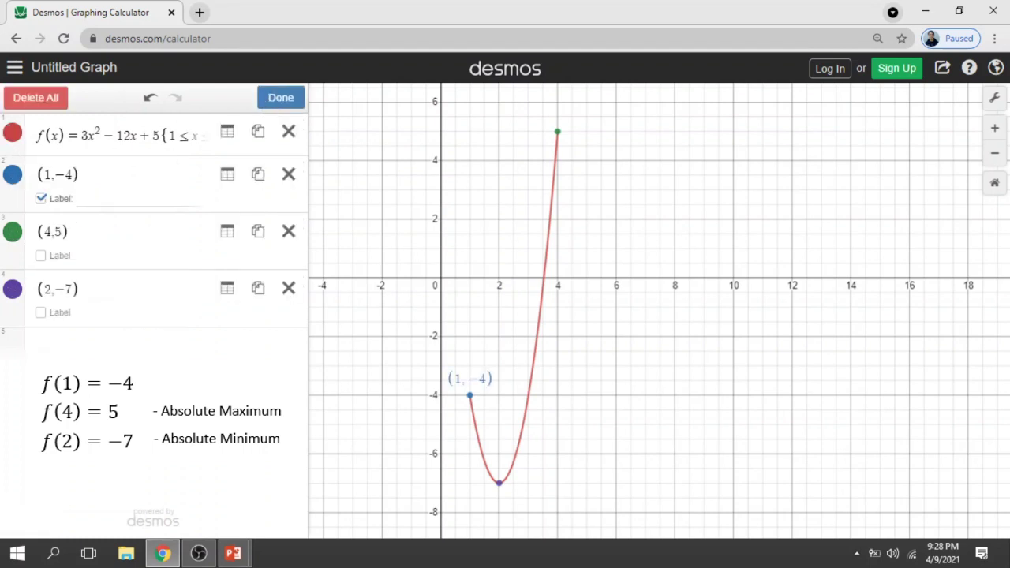
pyautogui.click(13, 232)
pyautogui.click(158, 329)
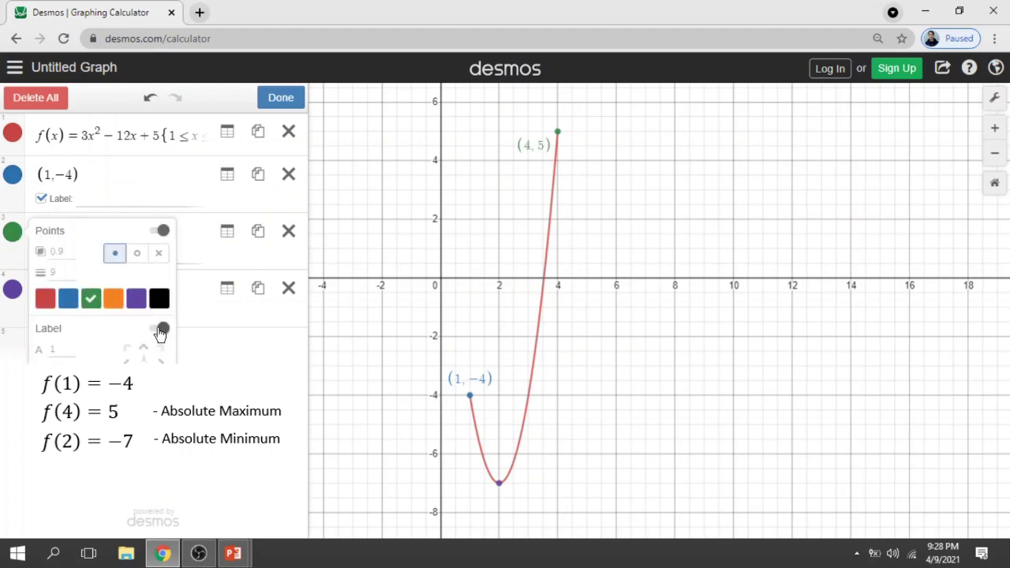
pyautogui.click(13, 289)
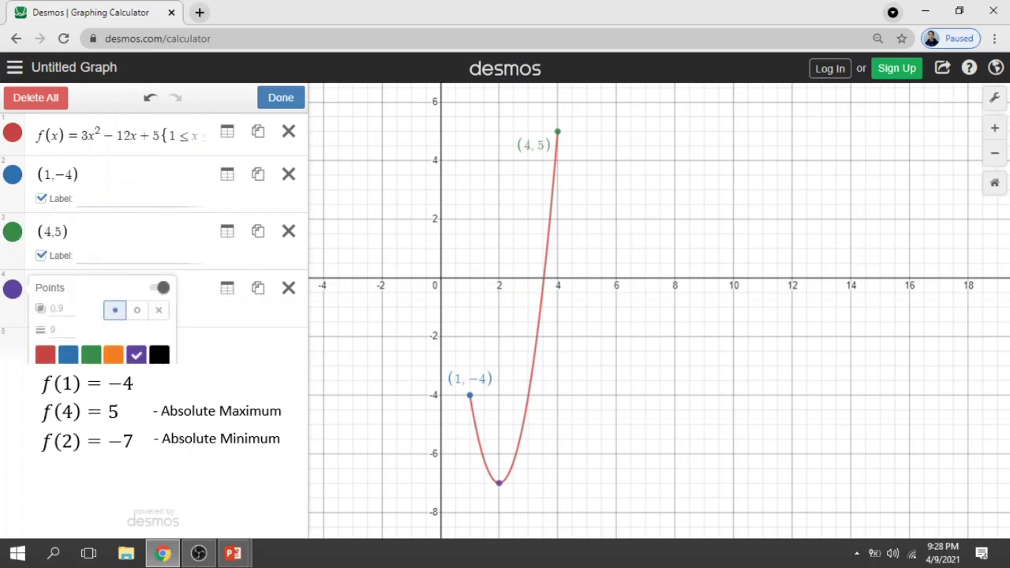
pyautogui.click(158, 387)
# Step: Collapse the expression list and frame the labelled curve to fill the window
pyautogui.moveTo(707, 379); pyautogui.dragTo(697, 351)
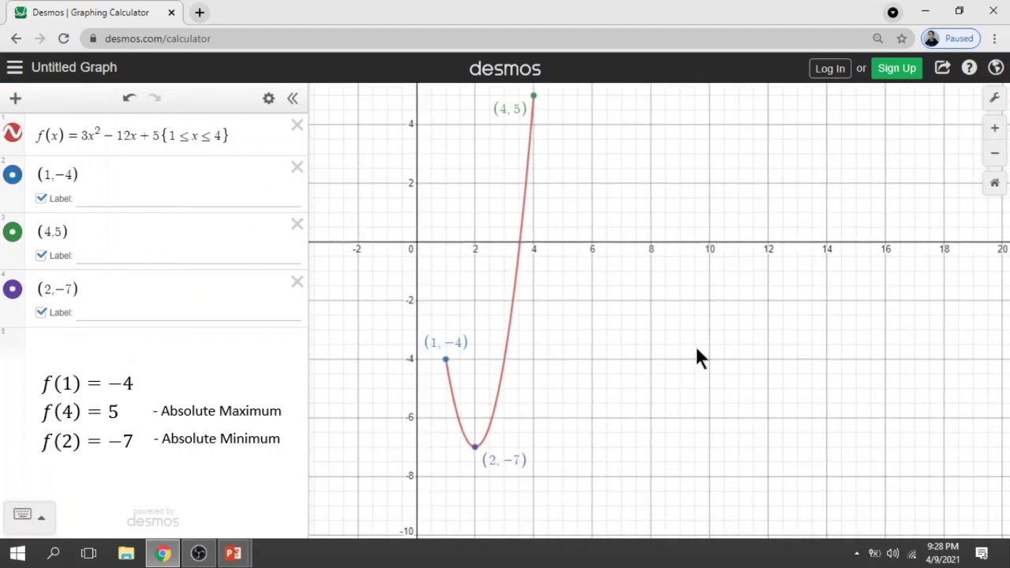
pyautogui.click(293, 97)
pyautogui.moveTo(544, 282); pyautogui.dragTo(677, 325)
pyautogui.scroll(-3, 676, 334)
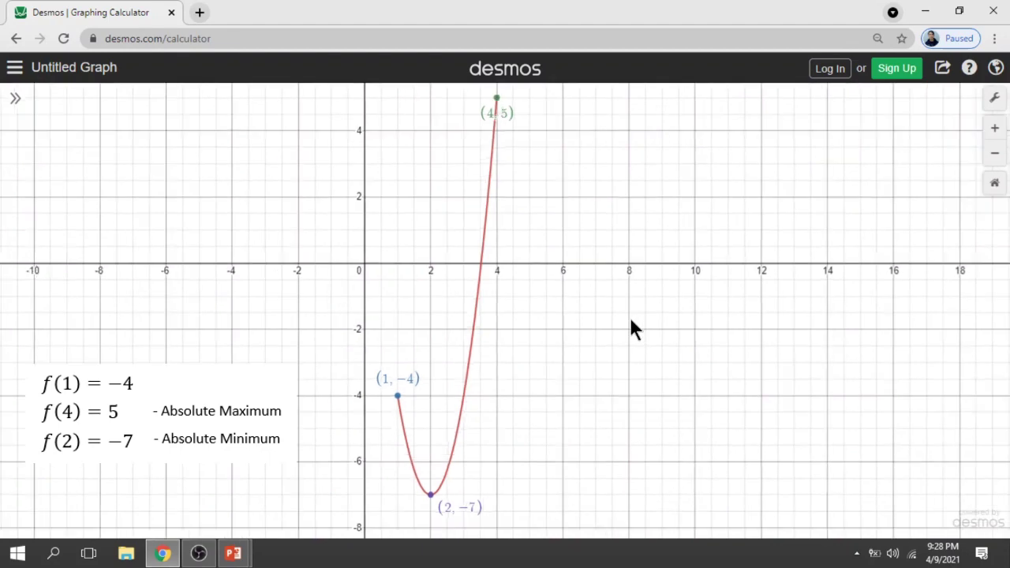
pyautogui.scroll(-2, 632, 324)
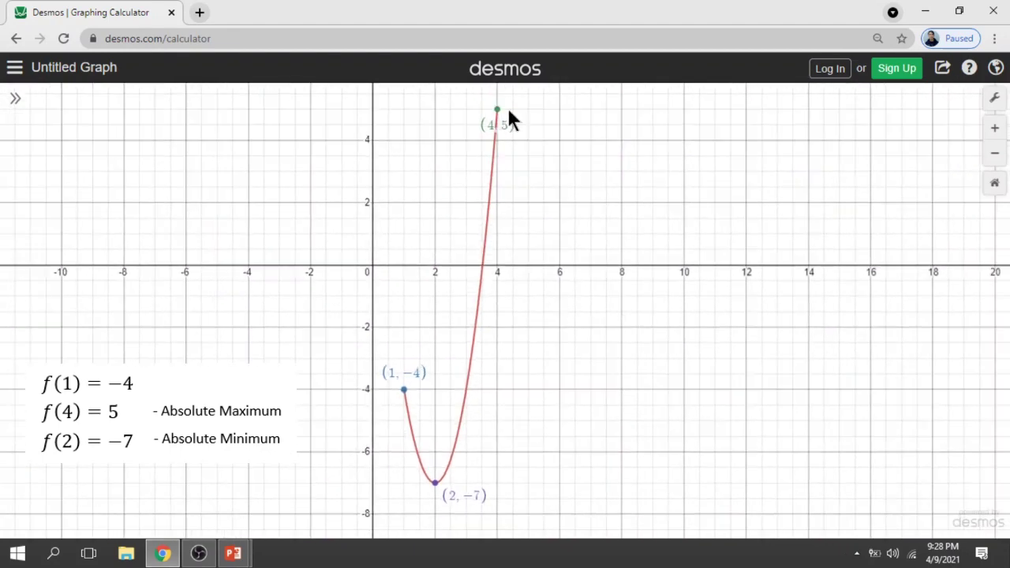
pyautogui.moveTo(487, 95); pyautogui.dragTo(492, 100)
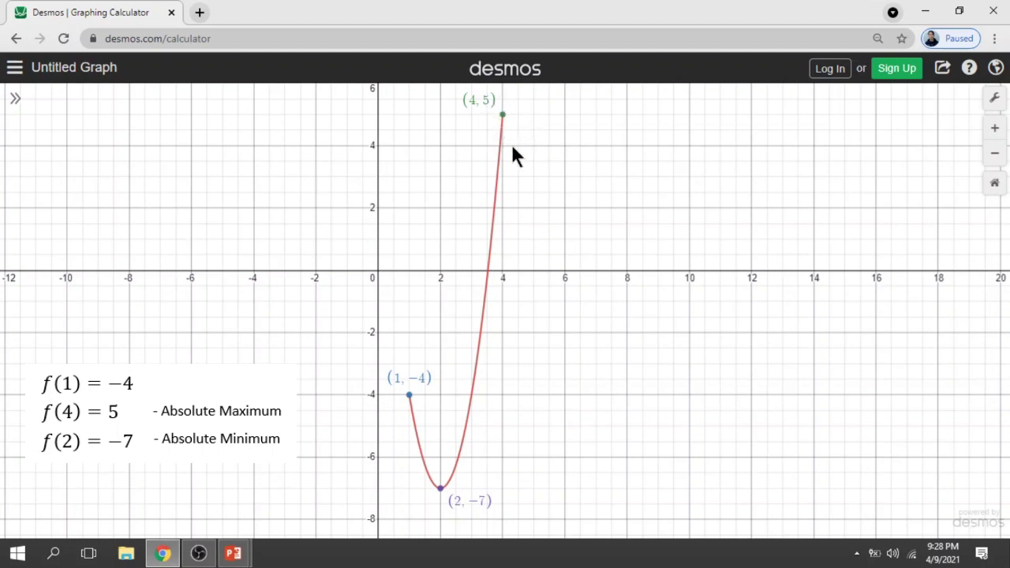
pyautogui.moveTo(512, 146); pyautogui.dragTo(510, 146)
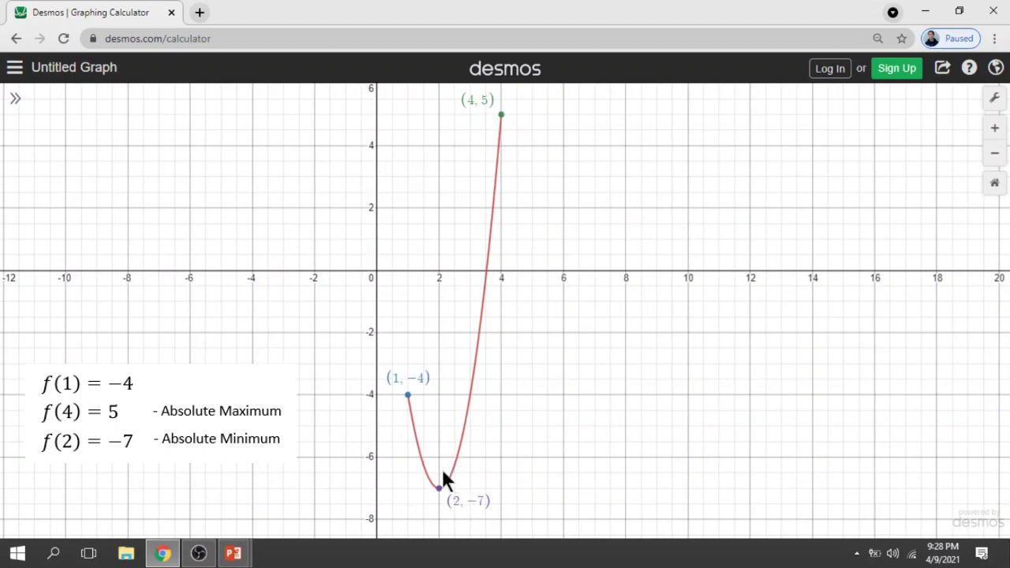